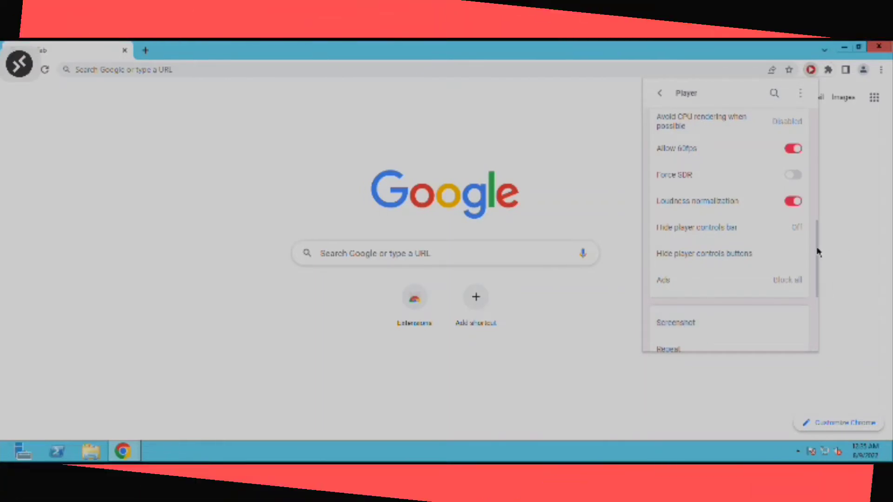
Turn off the Loop, Picture-in-Picture and Screenshot options at the end of ImprovedTube's Player settings.
{"action": "scroll", "coordinate": [819, 269], "scroll_direction": "down", "scroll_amount": 4}
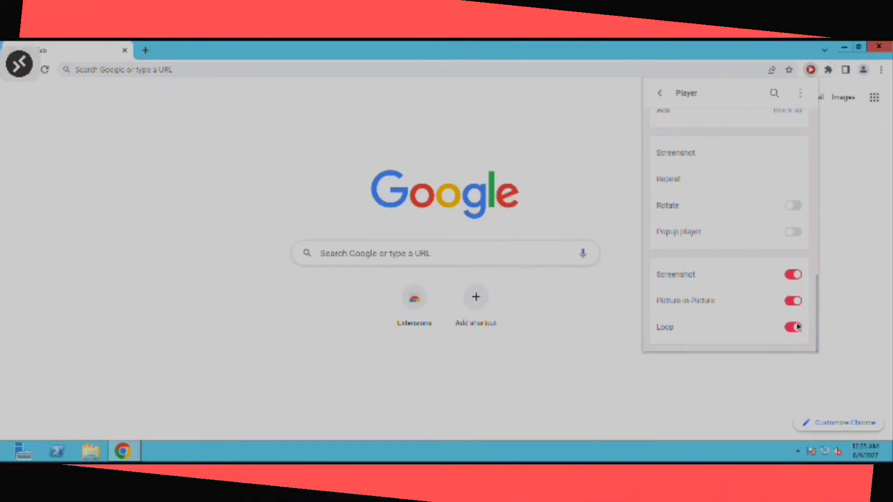
{"action": "left_click", "coordinate": [795, 328]}
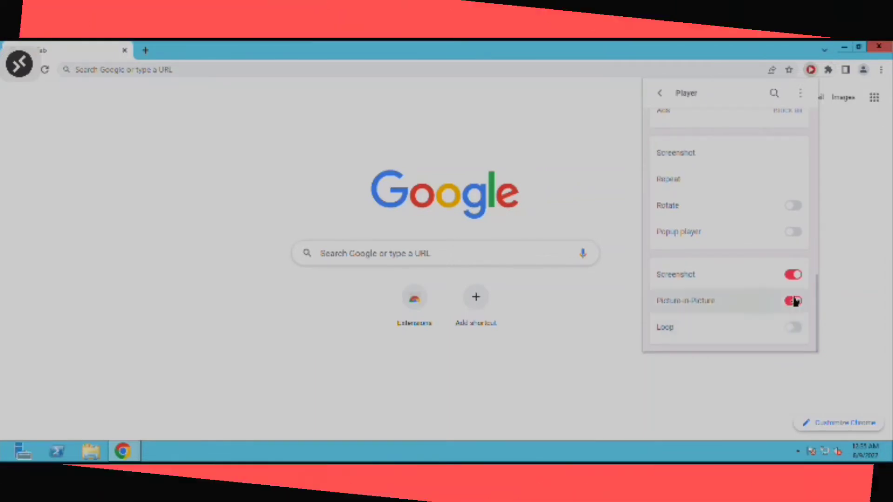
{"action": "left_click", "coordinate": [795, 301]}
{"action": "left_click", "coordinate": [794, 276]}
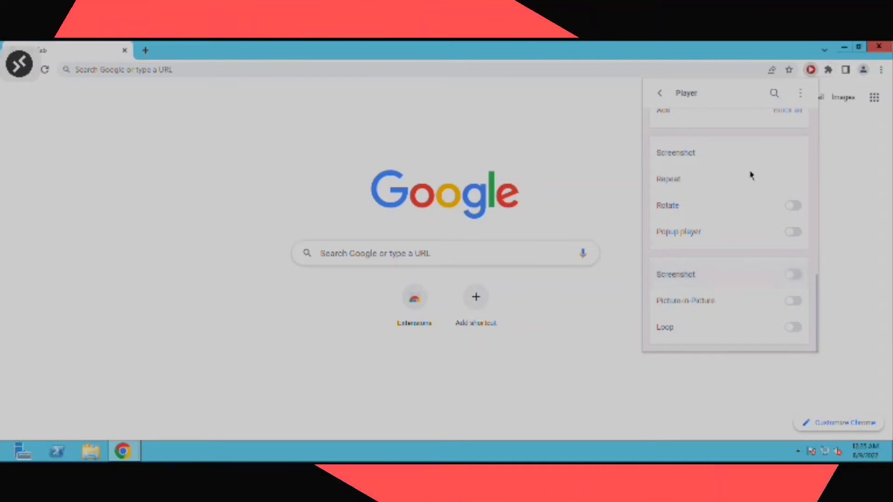
Turn on Repeat in ImprovedTube's Playlist settings and close the extension popup.
{"action": "left_click", "coordinate": [661, 95]}
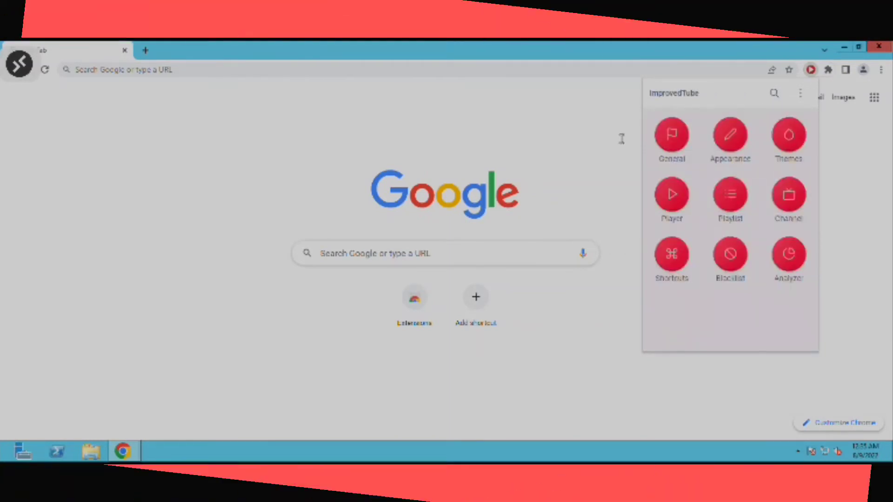
{"action": "left_click", "coordinate": [729, 198]}
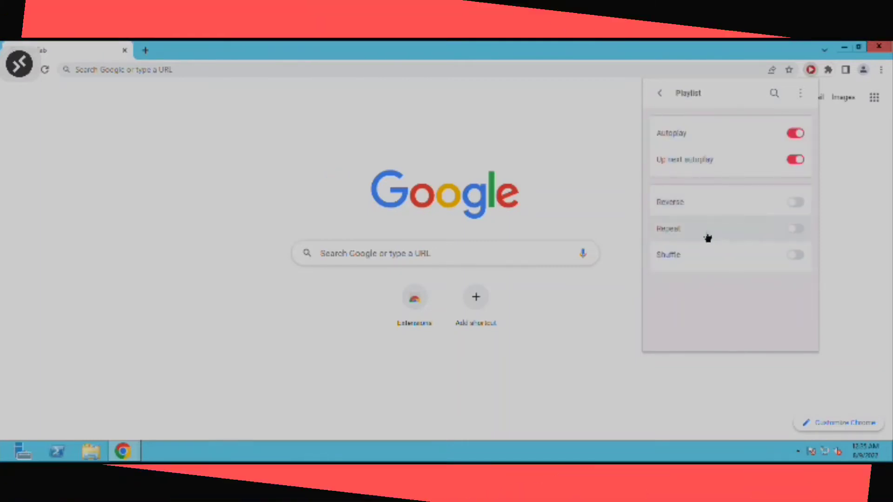
{"action": "left_click", "coordinate": [804, 237]}
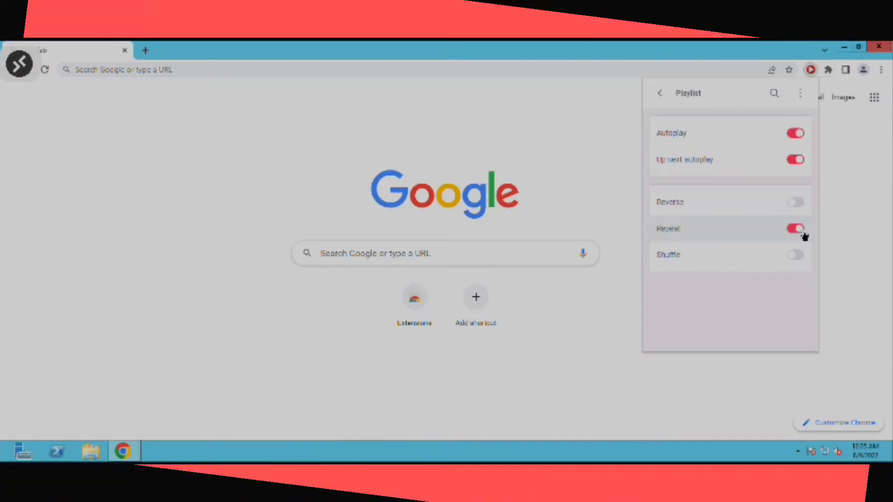
{"action": "left_click", "coordinate": [834, 192]}
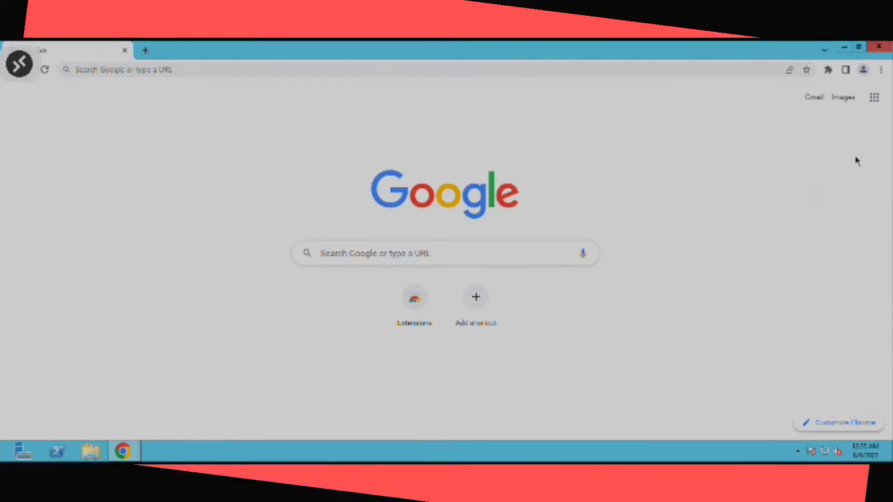
Open the AutoTube extension and switch its auto-skip to next video off and back on.
{"action": "left_click", "coordinate": [829, 70]}
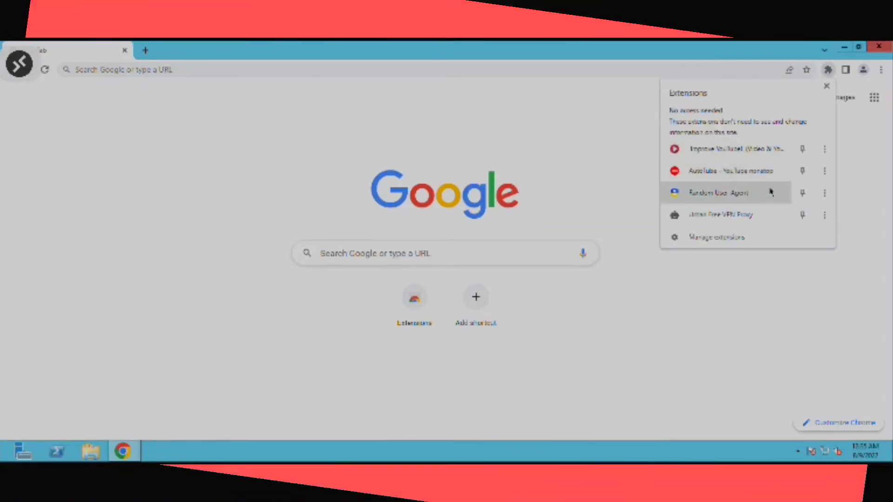
{"action": "left_click", "coordinate": [710, 173]}
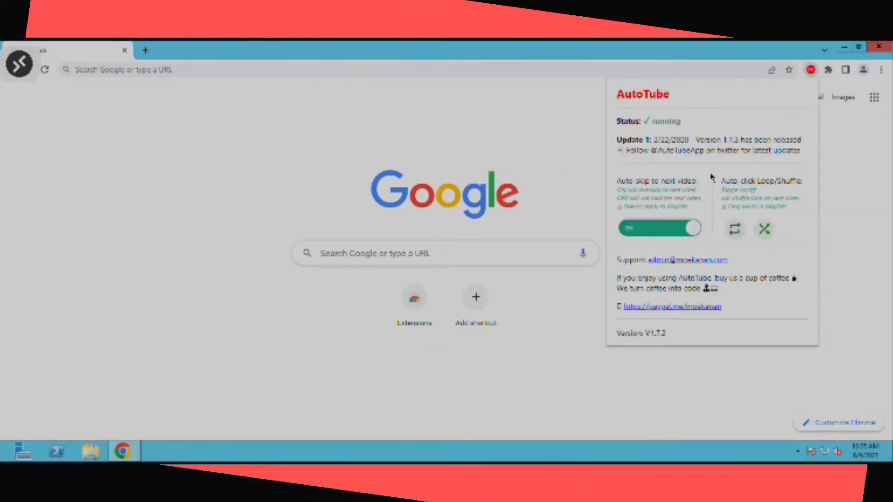
{"action": "left_click", "coordinate": [663, 232]}
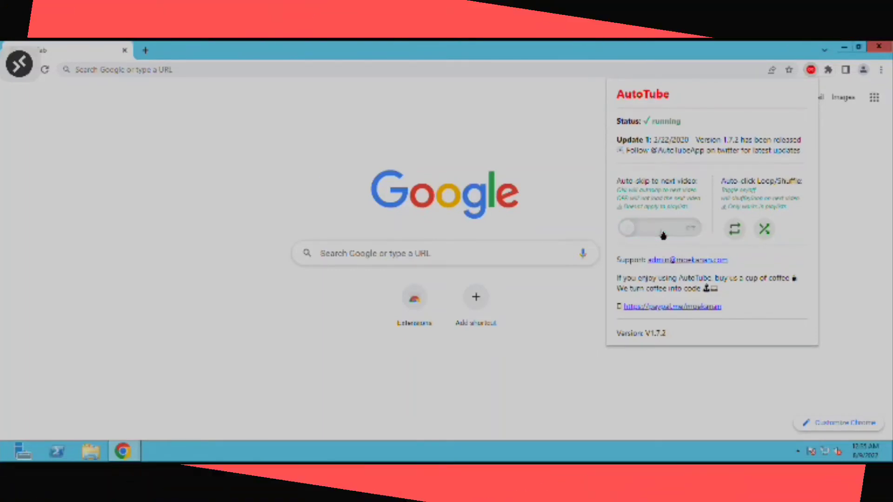
{"action": "left_click", "coordinate": [662, 233]}
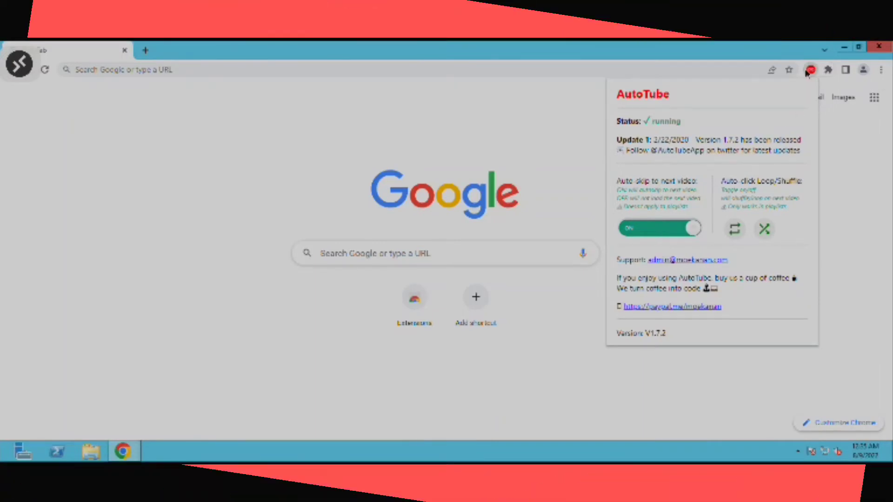
Open the Random User-Agent extension's options and disable automatically changing the User-Agent after a specified period of time.
{"action": "left_click", "coordinate": [829, 71]}
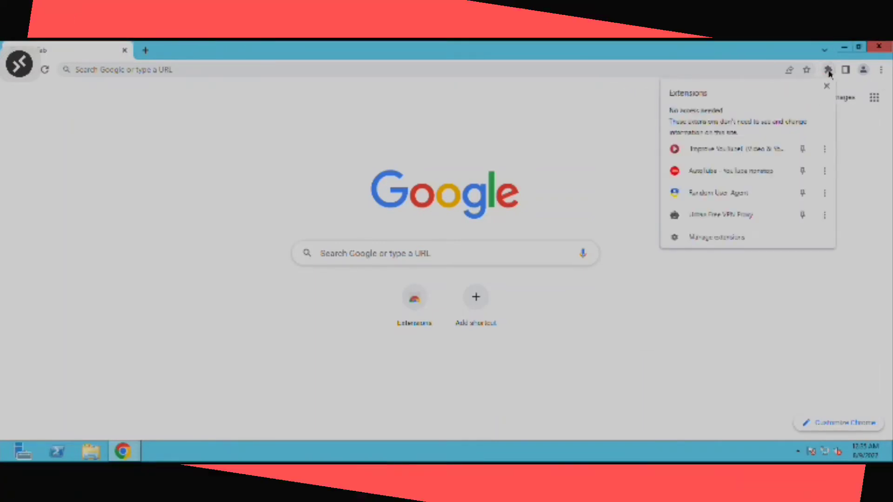
{"action": "left_click", "coordinate": [826, 194]}
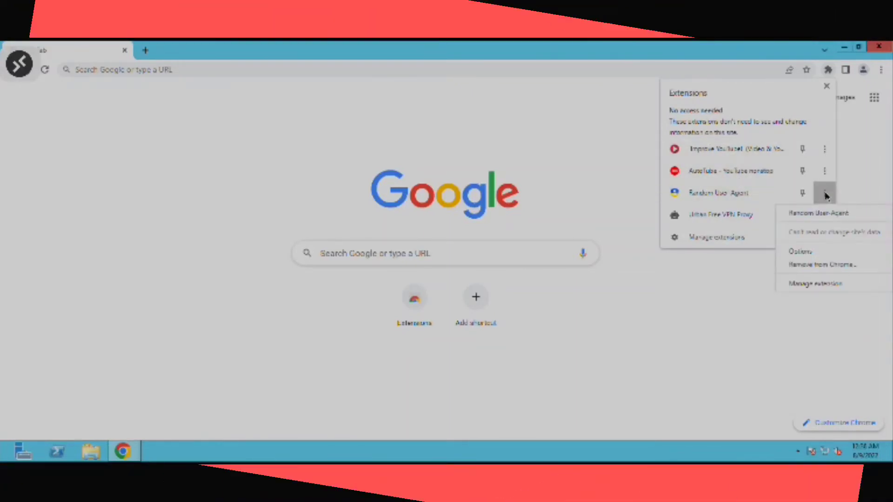
{"action": "left_click", "coordinate": [796, 252]}
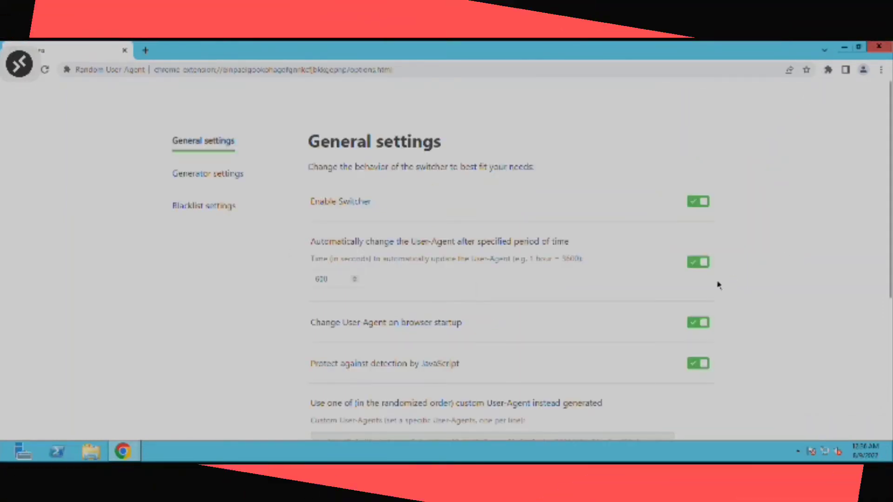
{"action": "left_click", "coordinate": [697, 263]}
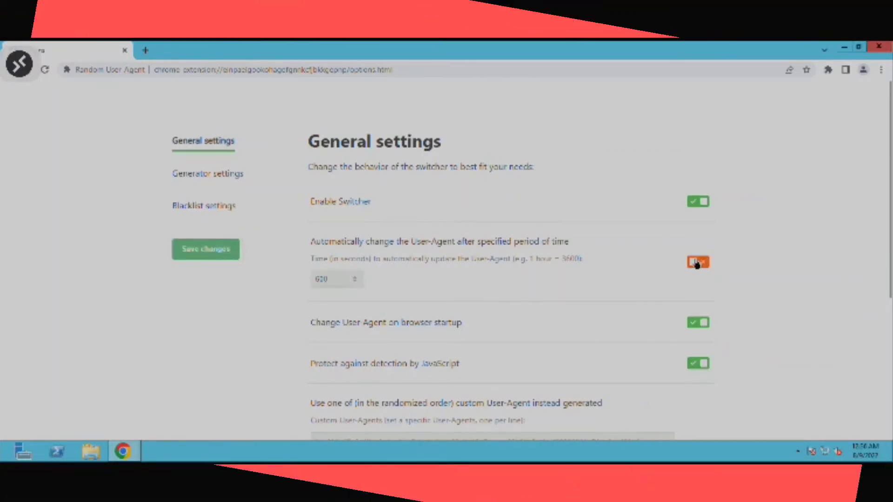
In the Generator settings, enable Edge on Windows and Mac, and FireFox on Windows, Mac and Linux.
{"action": "left_click", "coordinate": [224, 183]}
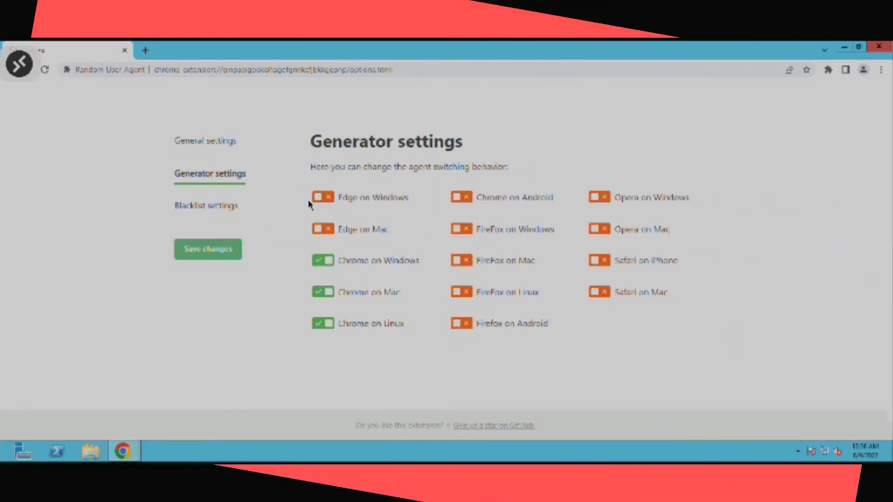
{"action": "left_click", "coordinate": [326, 200]}
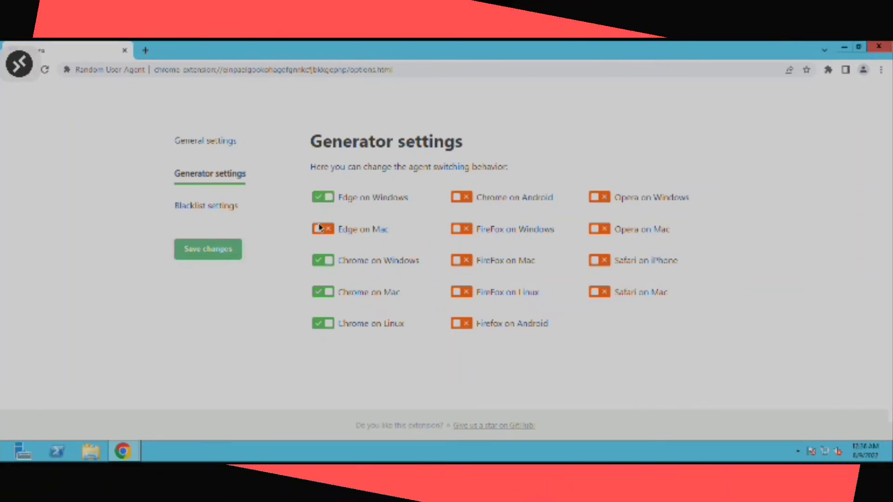
{"action": "left_click", "coordinate": [320, 229]}
{"action": "left_click", "coordinate": [458, 233]}
{"action": "left_click", "coordinate": [461, 263]}
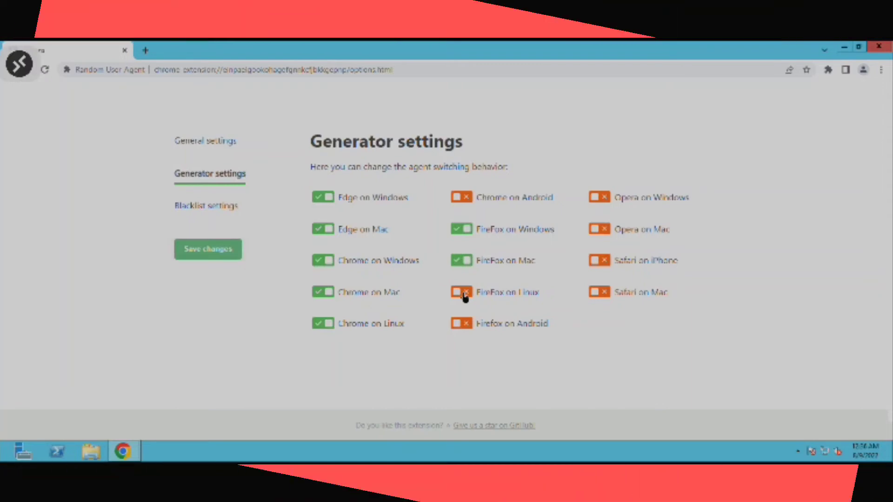
{"action": "left_click", "coordinate": [463, 293]}
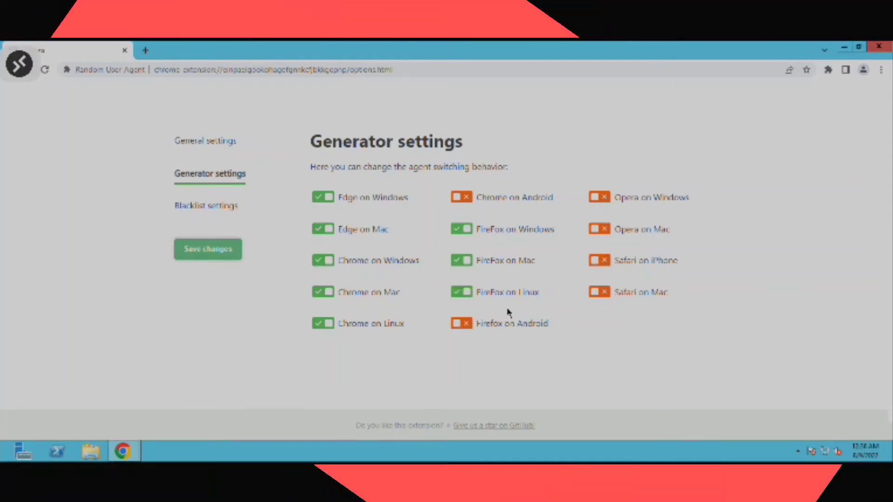
Enable Safari on Mac, Opera on Mac and Opera on Windows for the generator, and save the changes.
{"action": "left_click", "coordinate": [610, 294]}
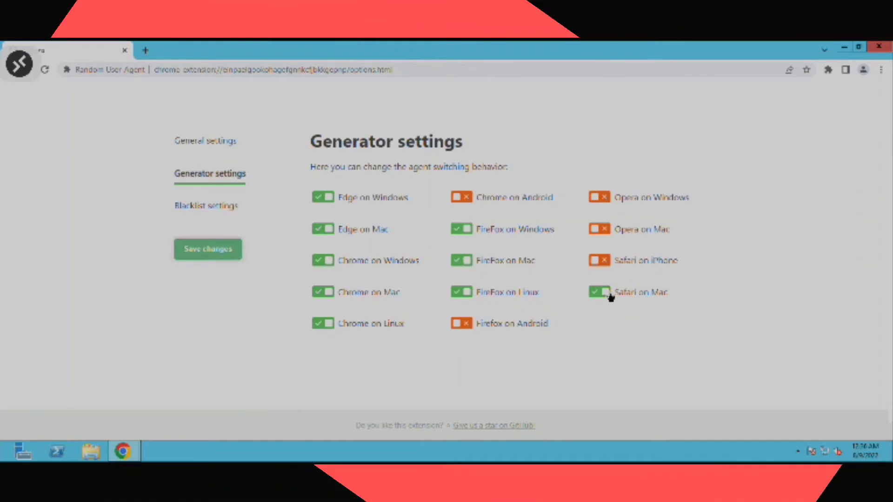
{"action": "left_click", "coordinate": [600, 232]}
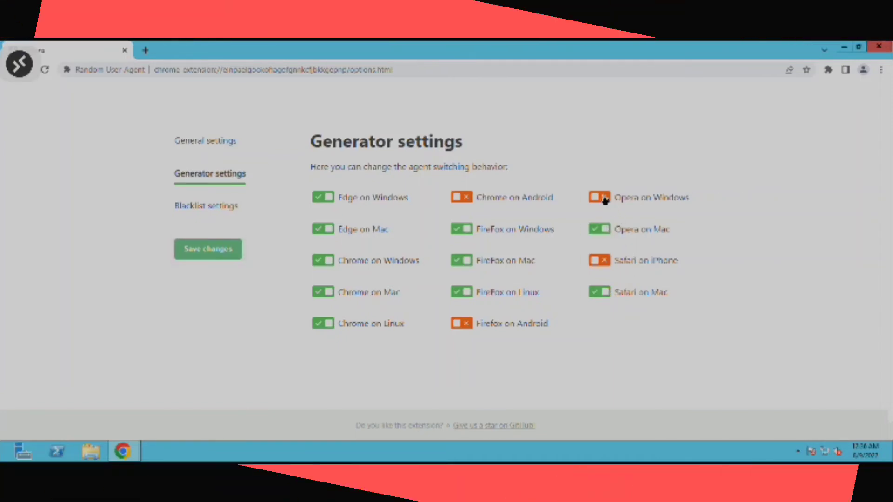
{"action": "left_click", "coordinate": [605, 200]}
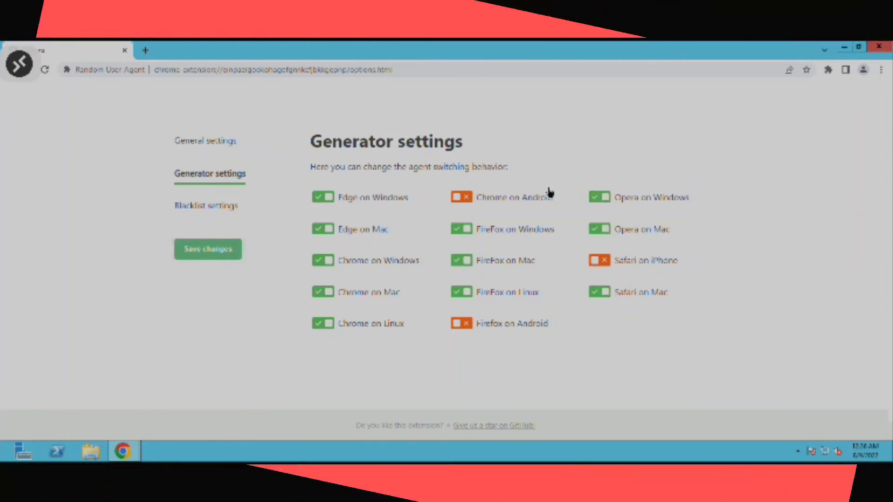
{"action": "left_click", "coordinate": [205, 251]}
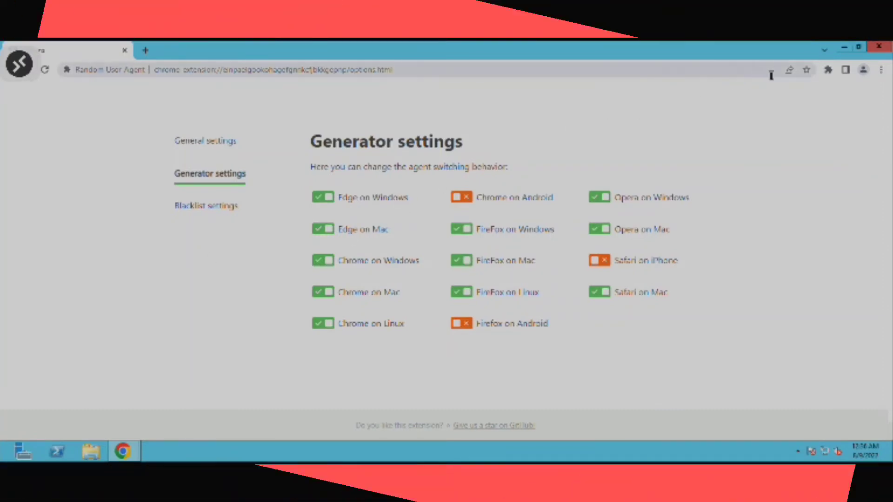
Accept the Urban VPN data permission terms, connect to the Argentina server and close the extension popup.
{"action": "left_click", "coordinate": [829, 70]}
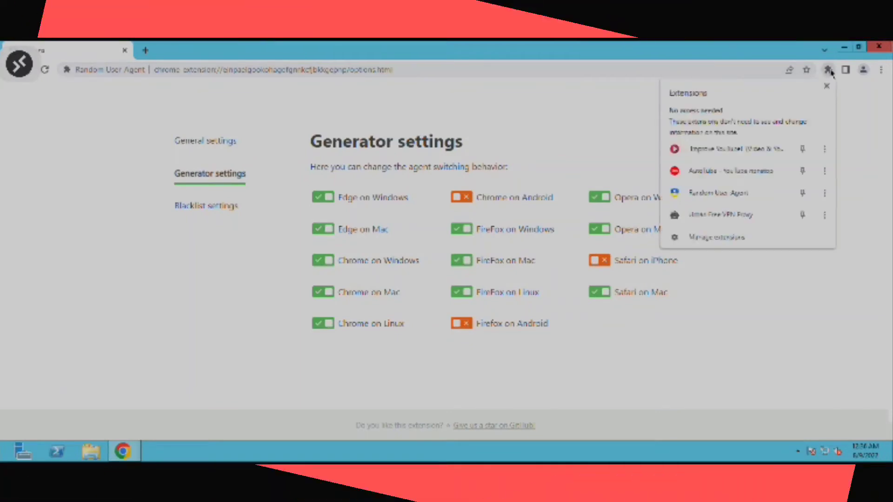
{"action": "left_click", "coordinate": [729, 215]}
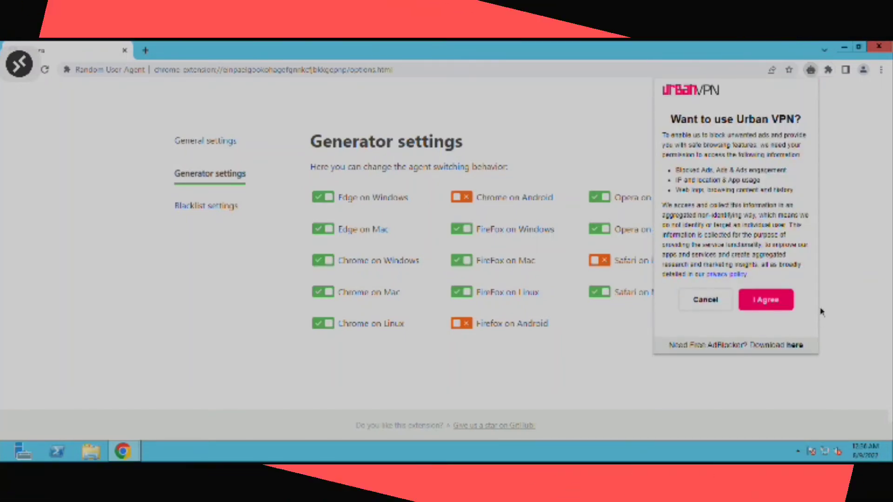
{"action": "left_click", "coordinate": [783, 303]}
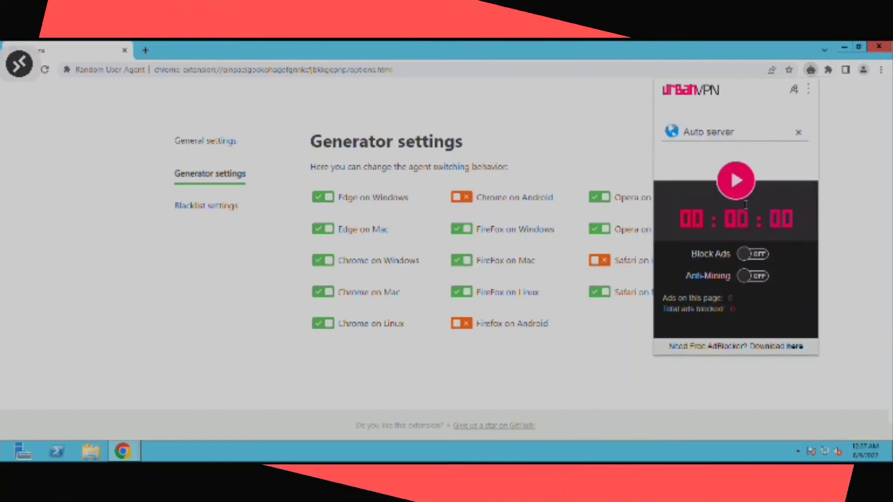
{"action": "left_click", "coordinate": [749, 136]}
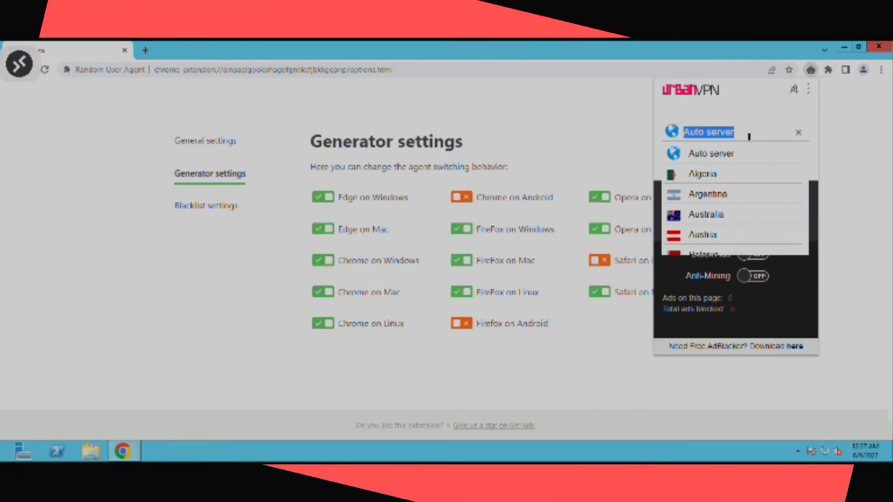
{"action": "left_click", "coordinate": [728, 196]}
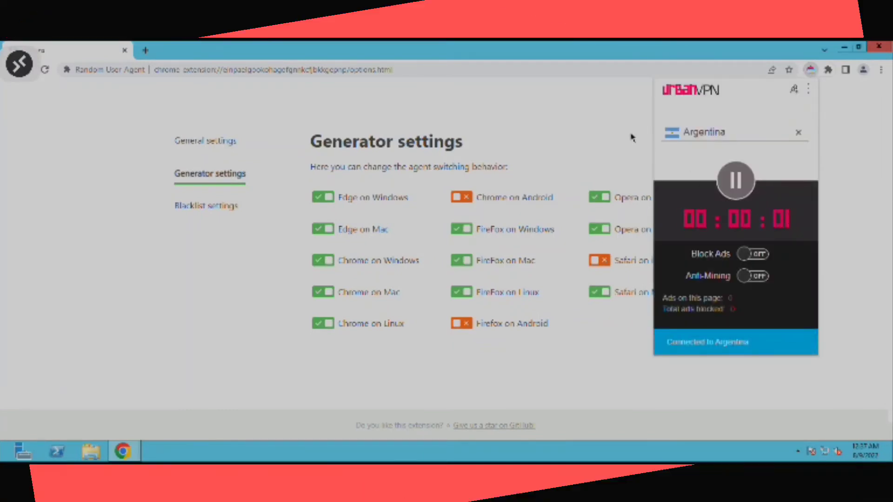
{"action": "left_click", "coordinate": [608, 124]}
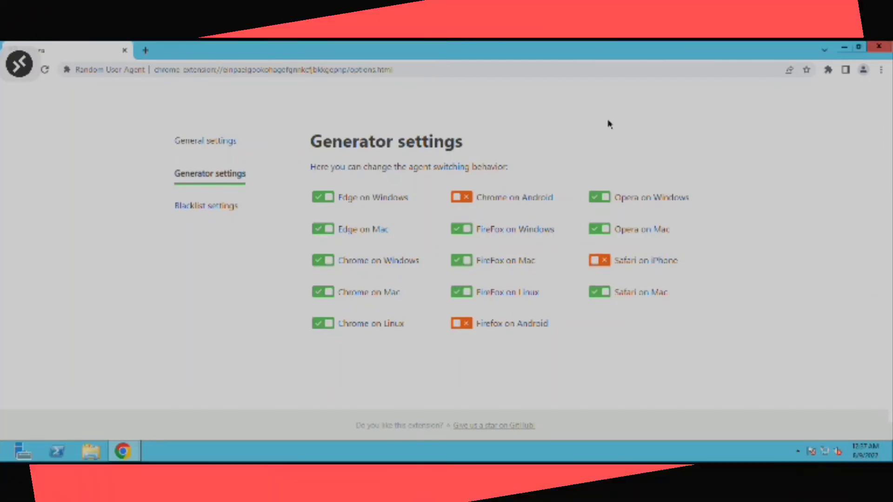
In Chrome's privacy settings, clear the browsing history, cookies and cached files with the basic options for the All time range.
{"action": "left_click", "coordinate": [882, 70]}
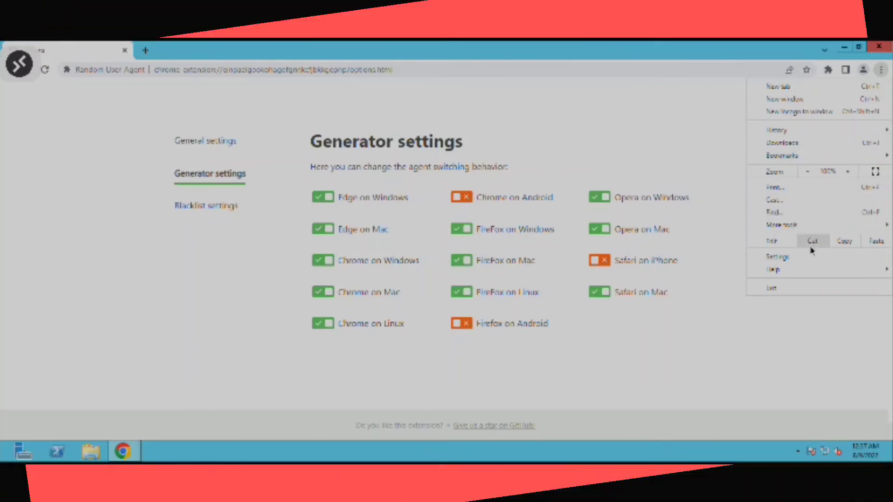
{"action": "left_click", "coordinate": [800, 260]}
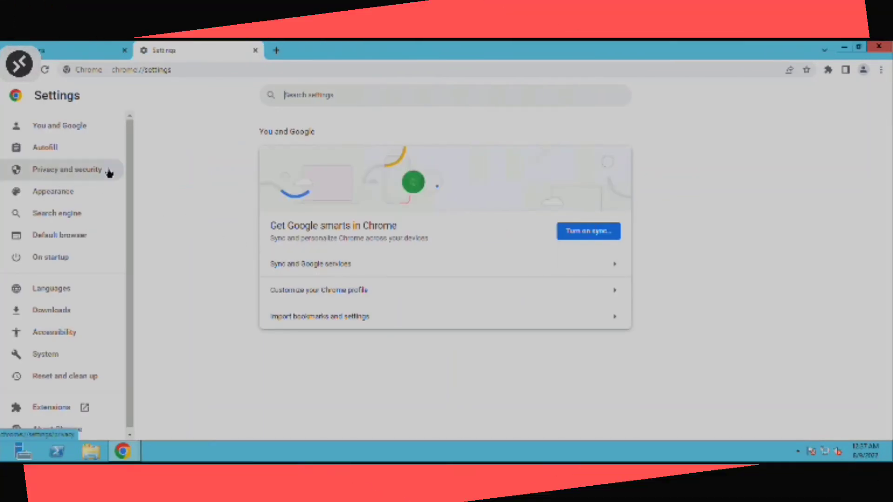
{"action": "left_click", "coordinate": [70, 172]}
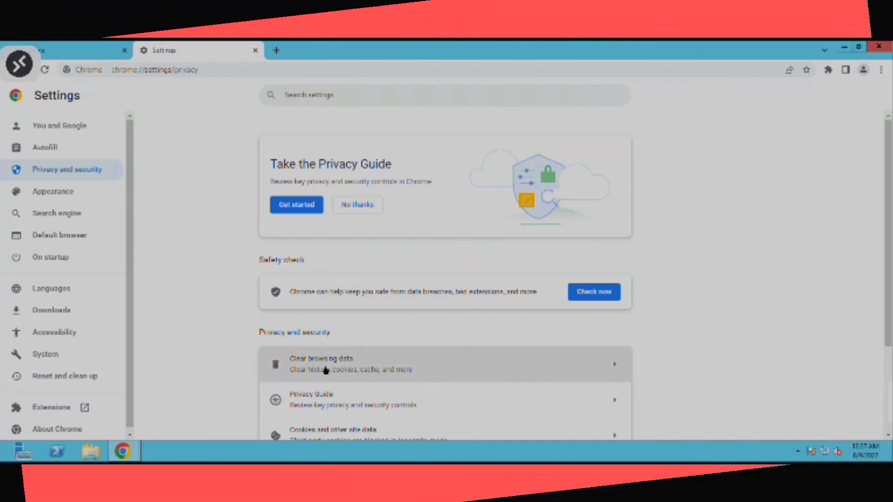
{"action": "left_click", "coordinate": [347, 366]}
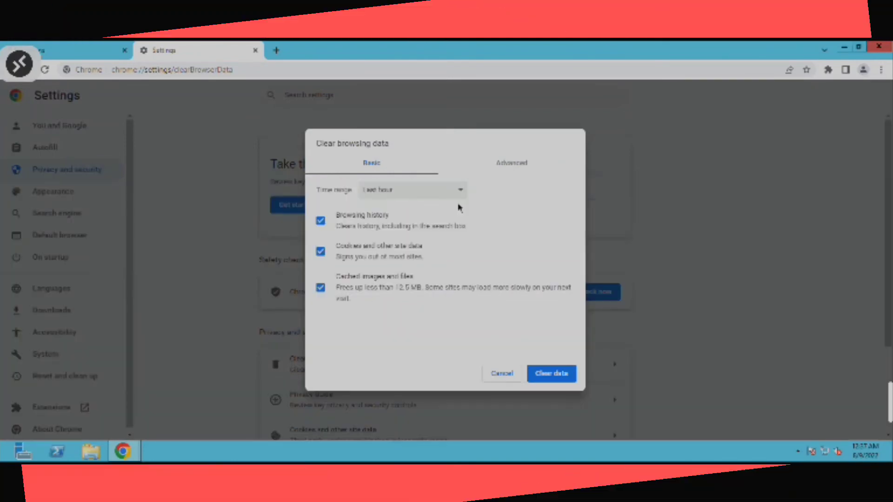
{"action": "left_click", "coordinate": [422, 194]}
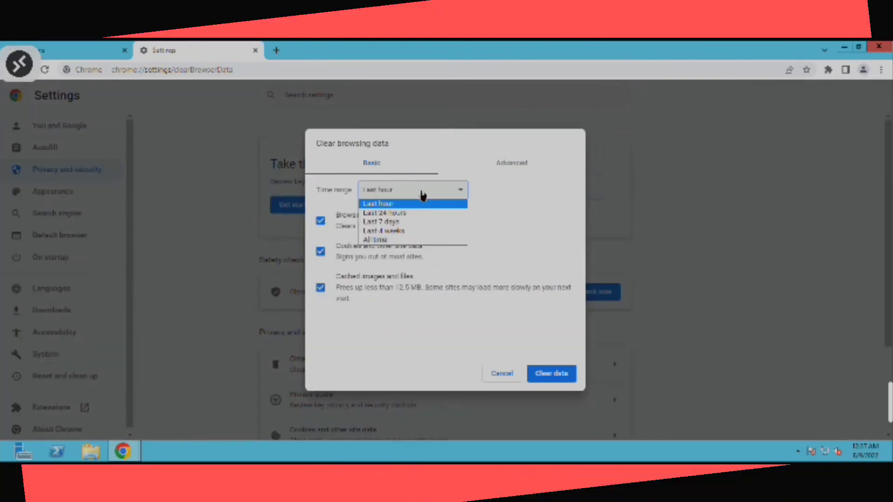
{"action": "left_click", "coordinate": [381, 242]}
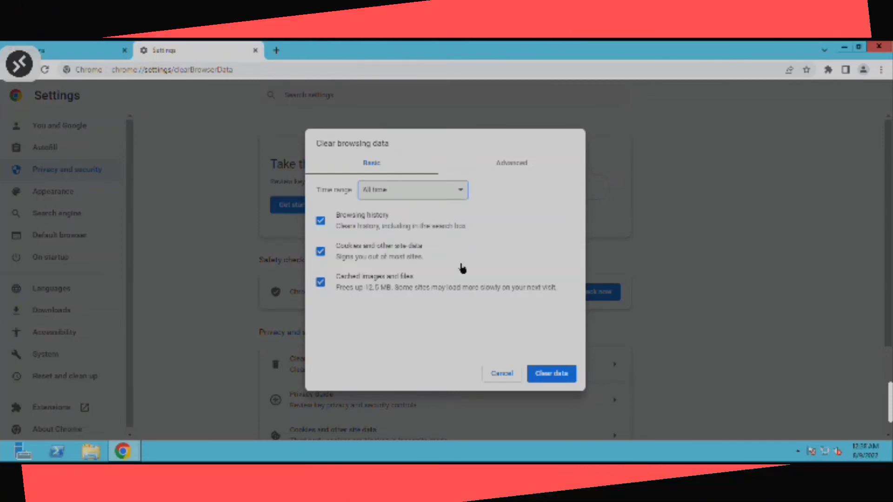
{"action": "left_click", "coordinate": [552, 375]}
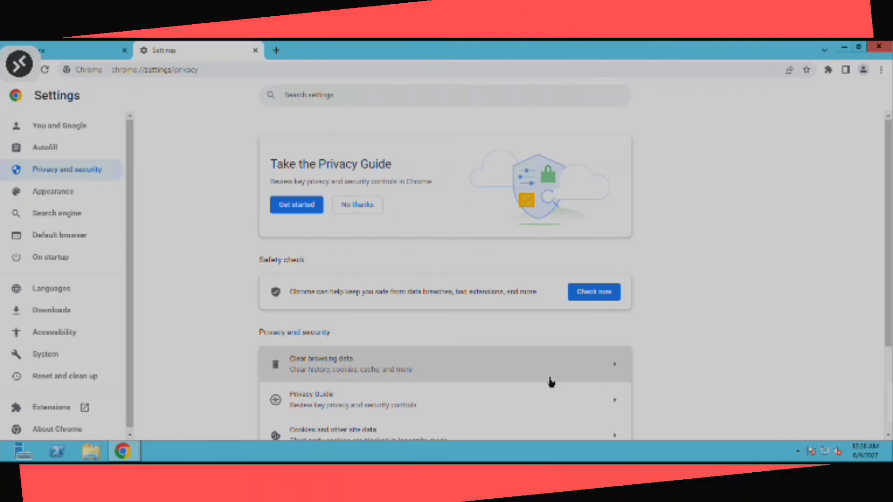
Clear browsing data again with the advanced options for All time, adding passwords, autofill form data, site settings and hosted app data.
{"action": "left_click", "coordinate": [457, 374]}
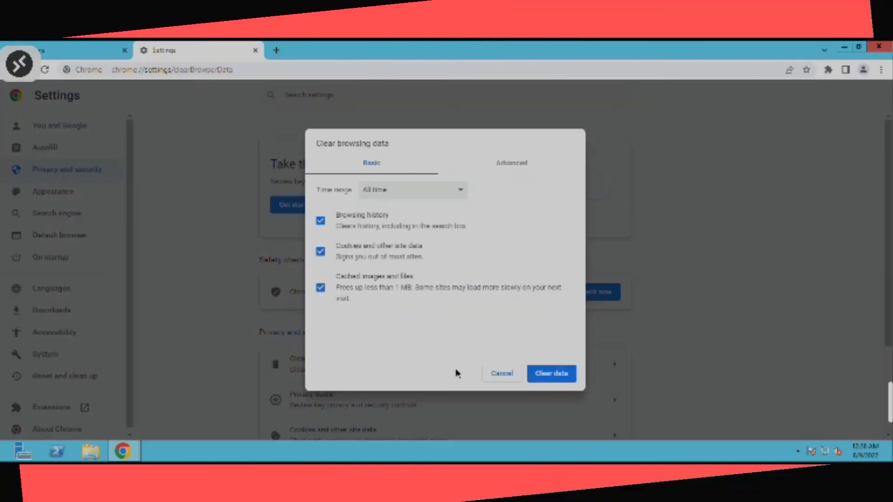
{"action": "left_click", "coordinate": [513, 164]}
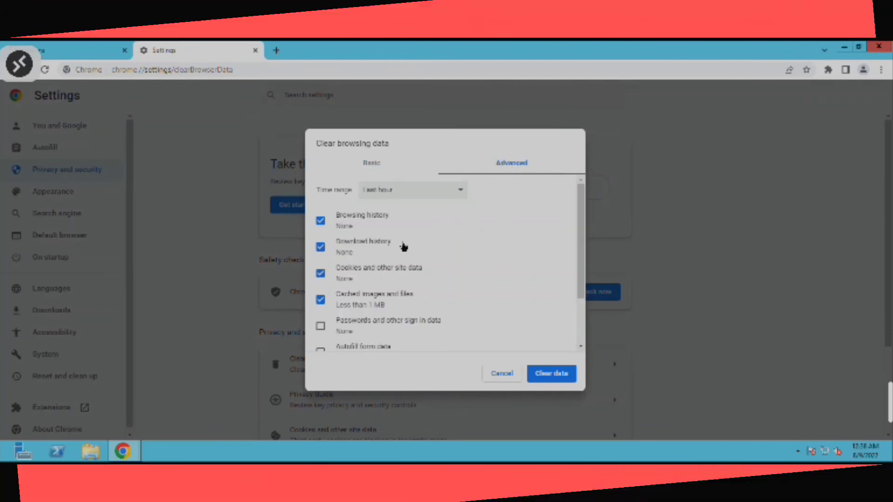
{"action": "left_click", "coordinate": [406, 197]}
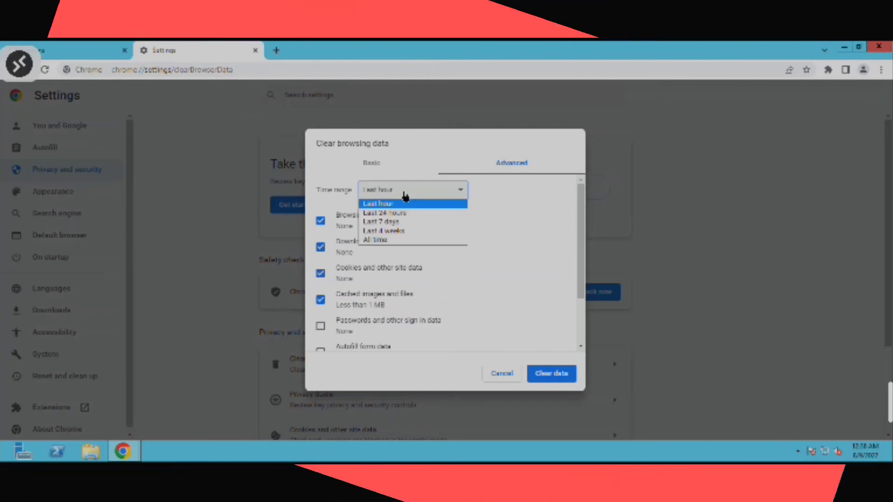
{"action": "left_click", "coordinate": [364, 240]}
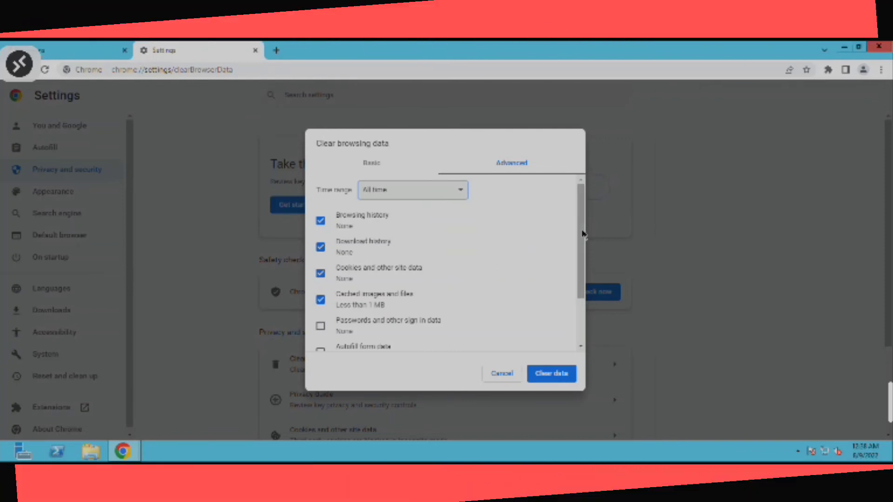
{"action": "left_click_drag", "start_coordinate": [580, 262], "coordinate": [582, 337]}
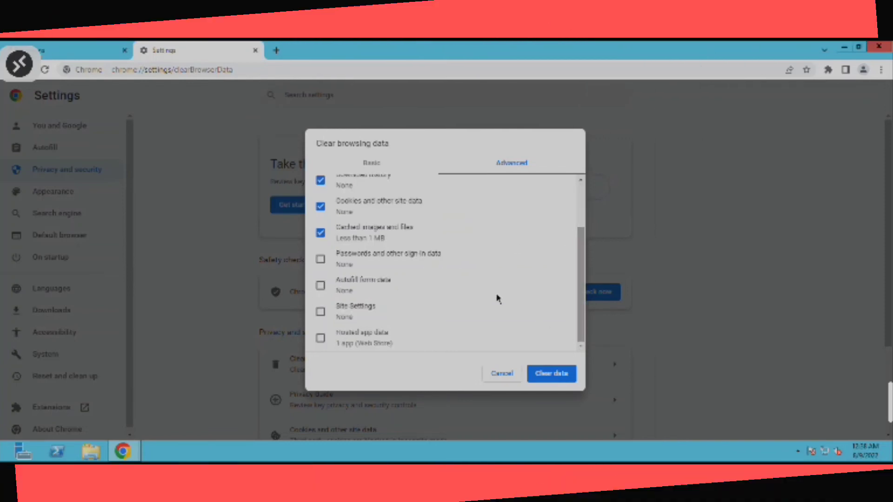
{"action": "left_click", "coordinate": [397, 259]}
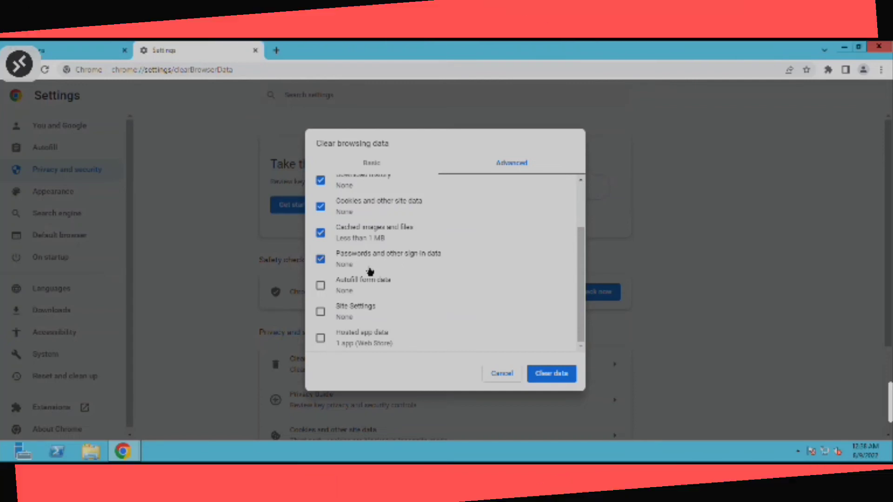
{"action": "left_click", "coordinate": [359, 291]}
{"action": "left_click", "coordinate": [356, 316]}
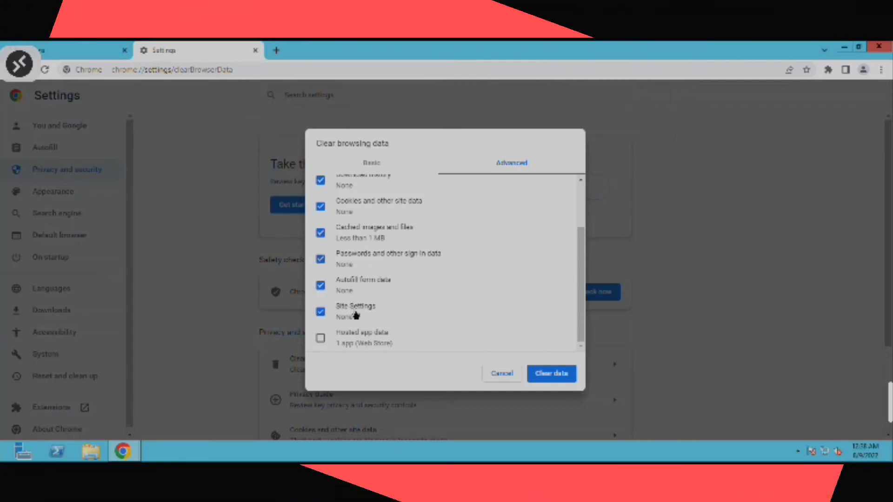
{"action": "left_click", "coordinate": [349, 344]}
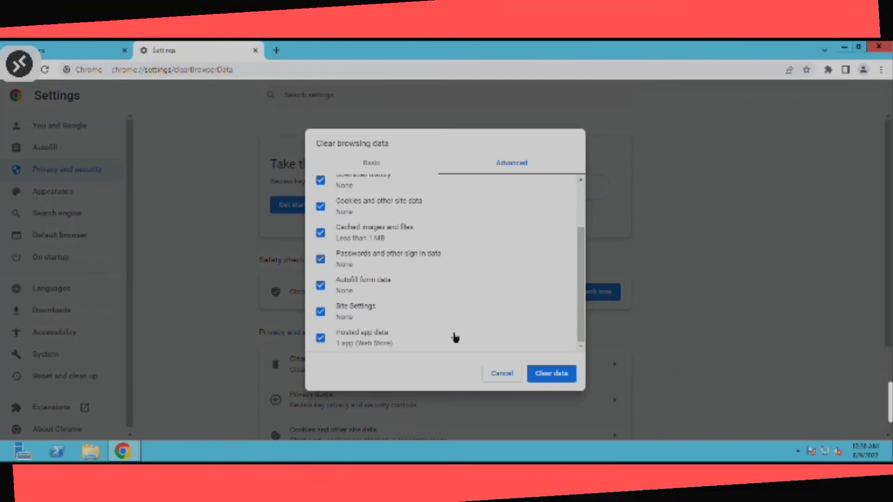
{"action": "left_click", "coordinate": [552, 374]}
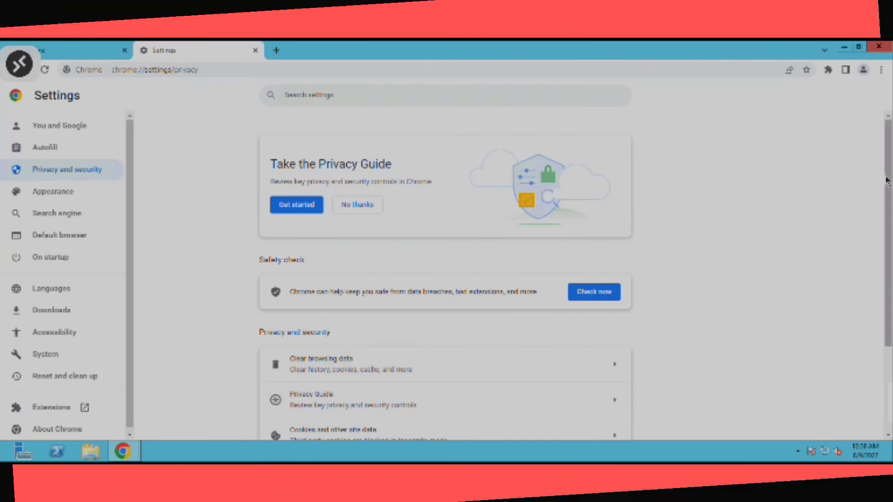
In the cookies and other site data settings, enable and confirm sending a "Do Not Track" request with browsing traffic.
{"action": "left_click_drag", "start_coordinate": [887, 181], "coordinate": [887, 222]}
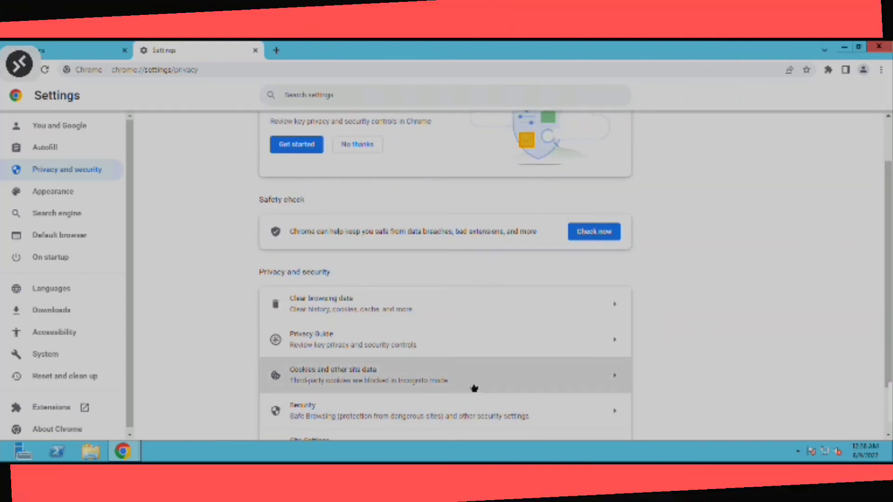
{"action": "left_click", "coordinate": [425, 381]}
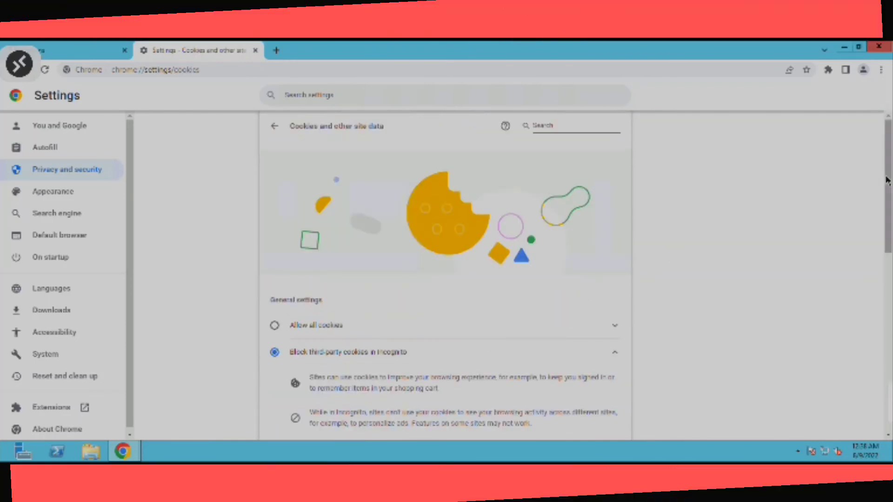
{"action": "scroll", "coordinate": [888, 208], "scroll_direction": "down", "scroll_amount": 2}
{"action": "scroll", "coordinate": [888, 231], "scroll_direction": "down", "scroll_amount": 1}
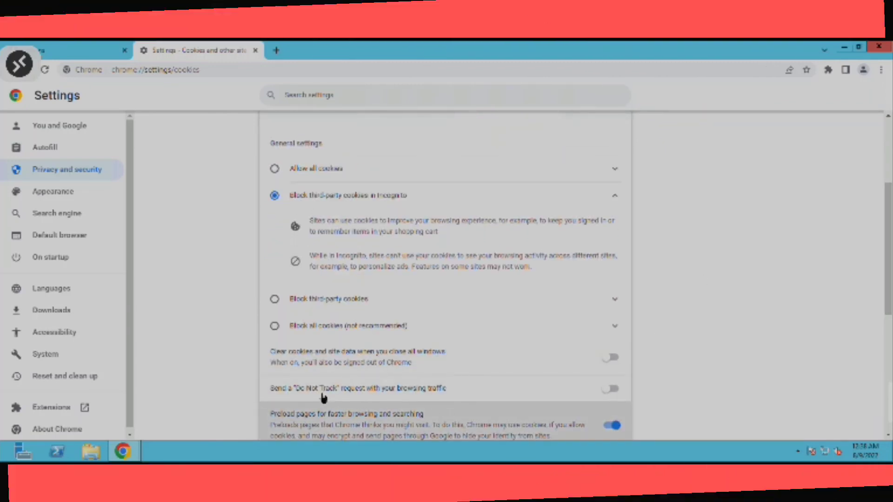
{"action": "left_click", "coordinate": [610, 390]}
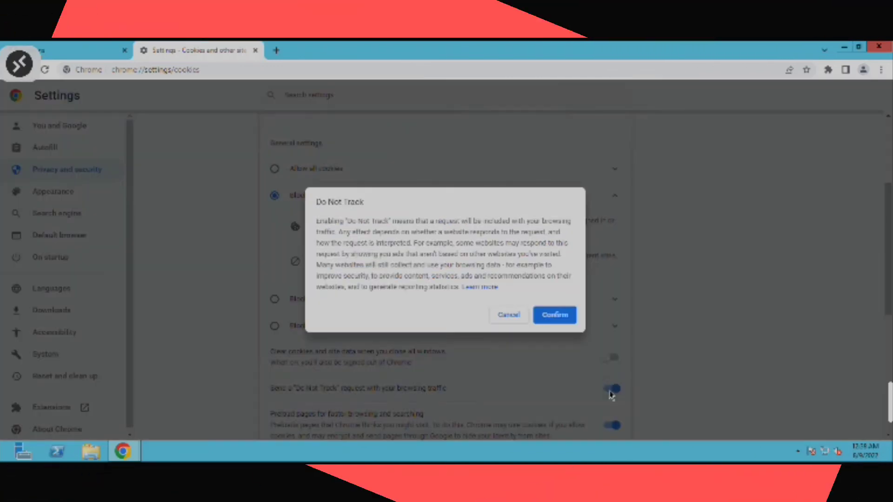
{"action": "left_click", "coordinate": [563, 314]}
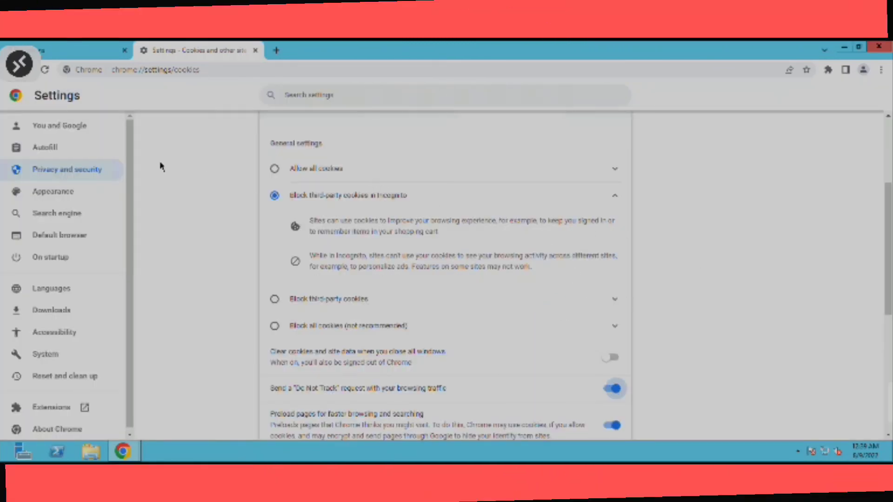
In the additional content settings for sites, set Sound to "Don't allow sites to play sound", and close both Chrome tabs.
{"action": "left_click", "coordinate": [68, 171]}
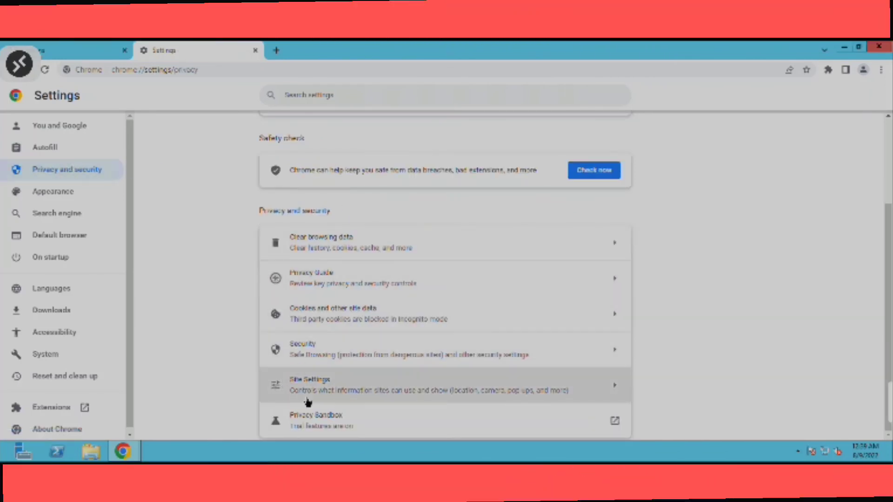
{"action": "left_click", "coordinate": [344, 396]}
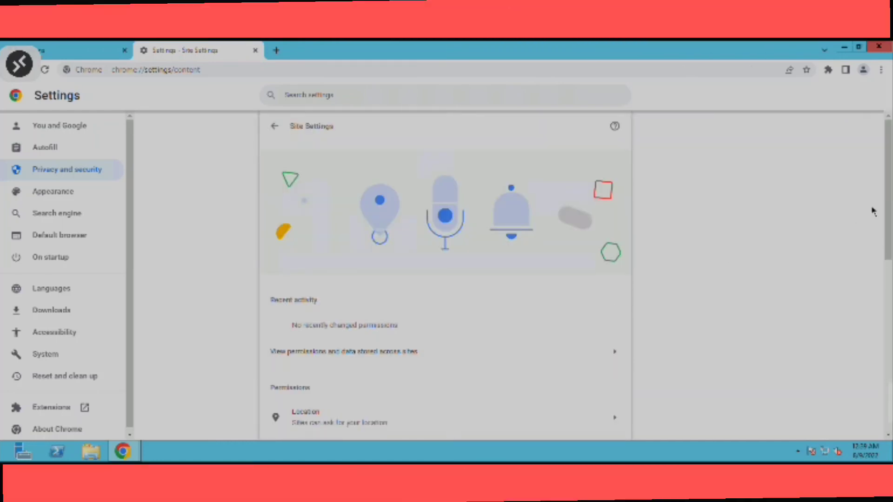
{"action": "left_click_drag", "start_coordinate": [889, 227], "coordinate": [889, 398]}
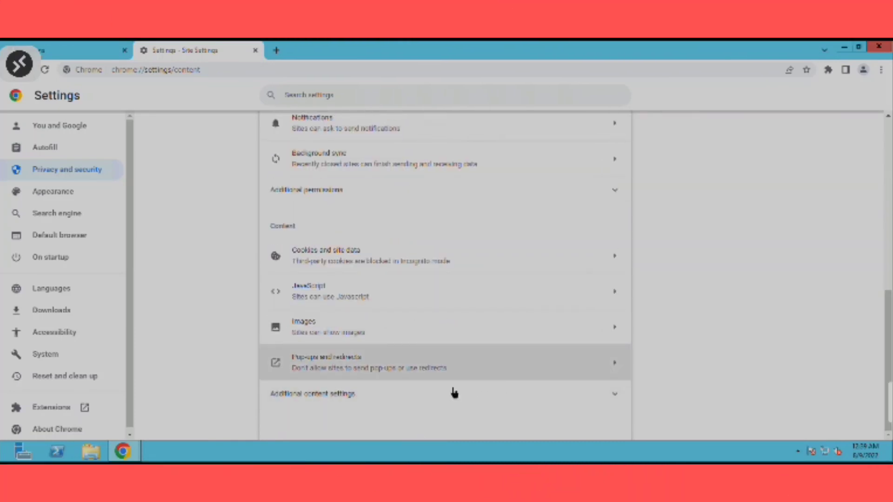
{"action": "left_click", "coordinate": [387, 402]}
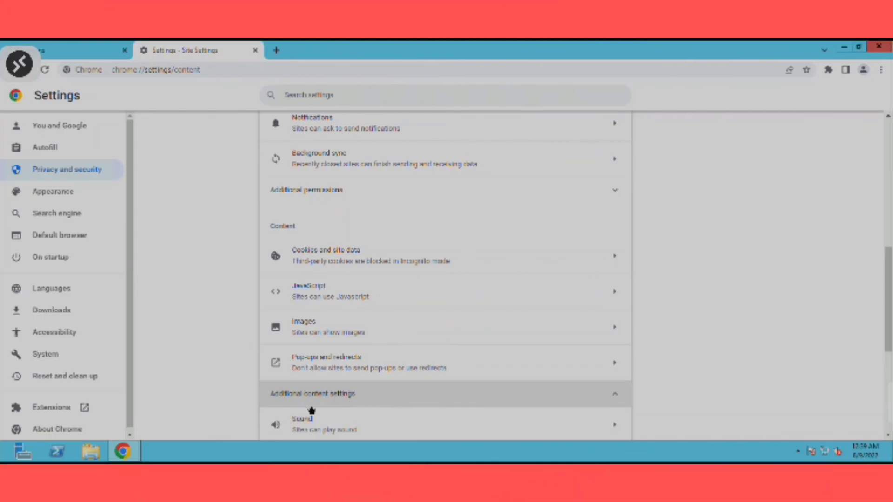
{"action": "left_click", "coordinate": [324, 430]}
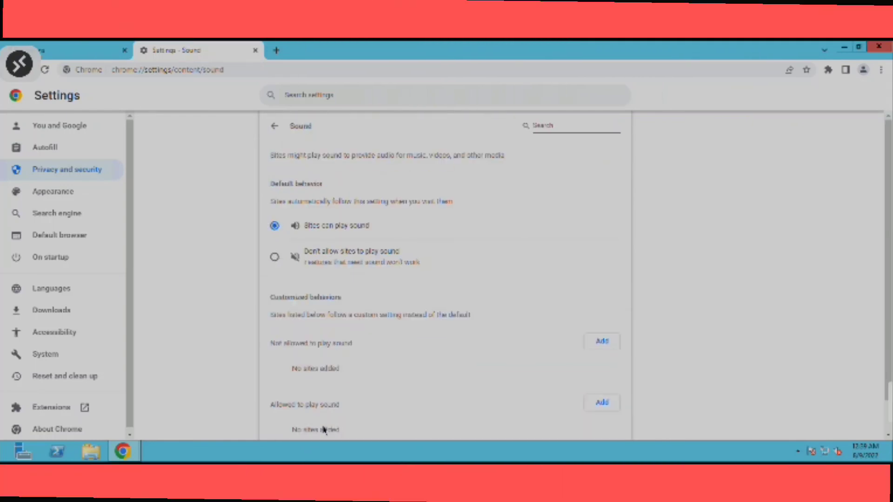
{"action": "left_click", "coordinate": [274, 257]}
{"action": "left_click", "coordinate": [256, 51]}
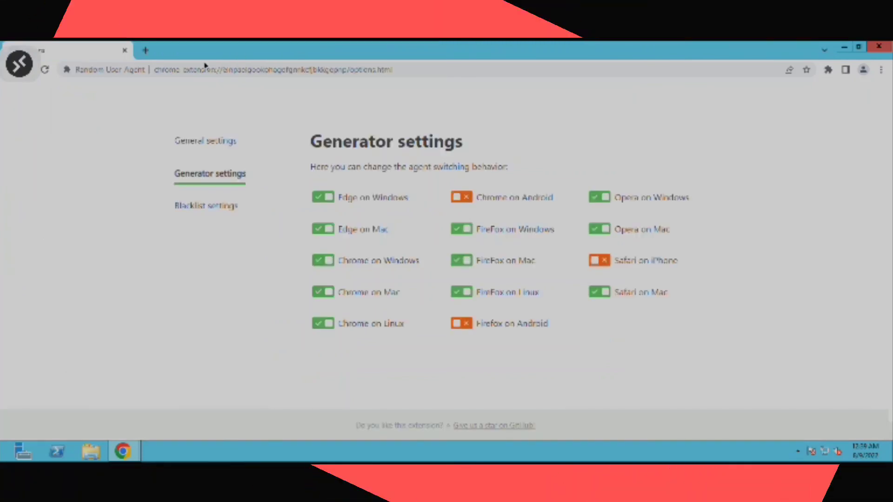
{"action": "left_click", "coordinate": [125, 51]}
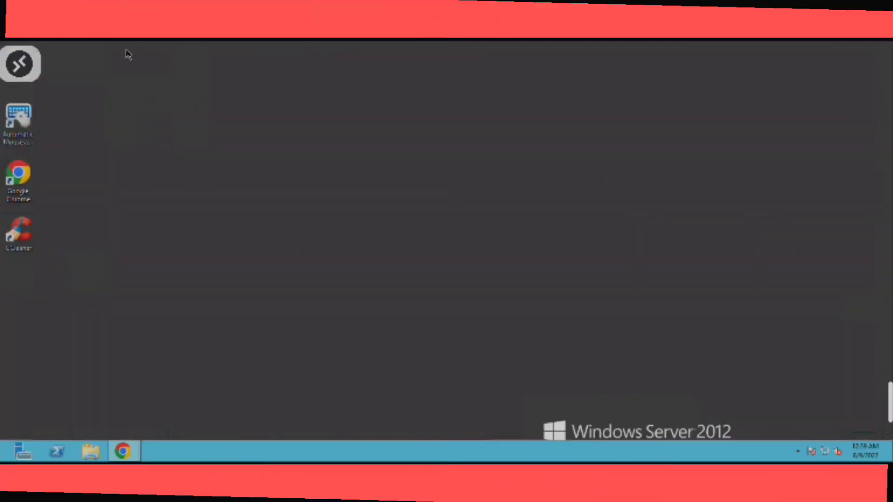